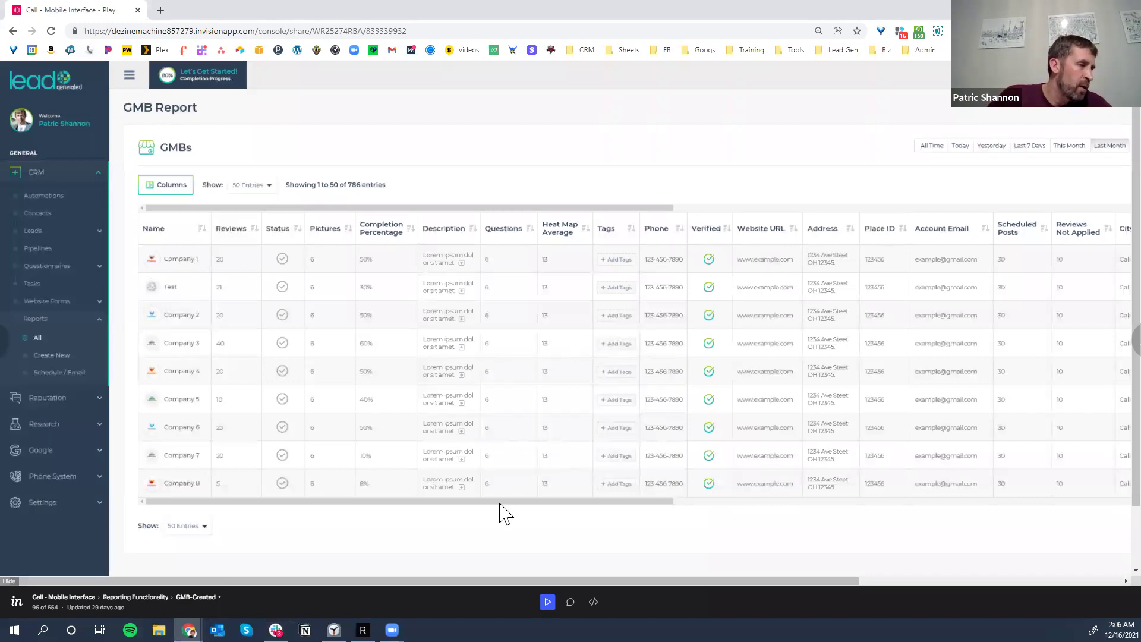
Return from the GMB report through the Company report to the list of all generated reports
left_click_drag(533, 579, 456, 574)
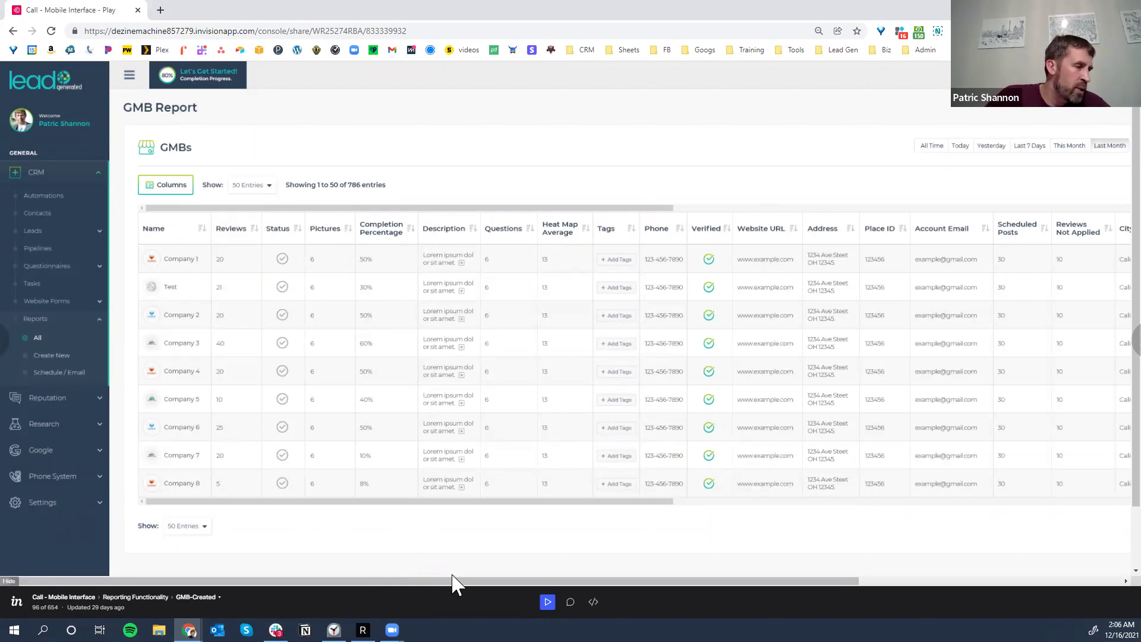
left_click_drag(451, 576, 731, 573)
key("alt+Left")
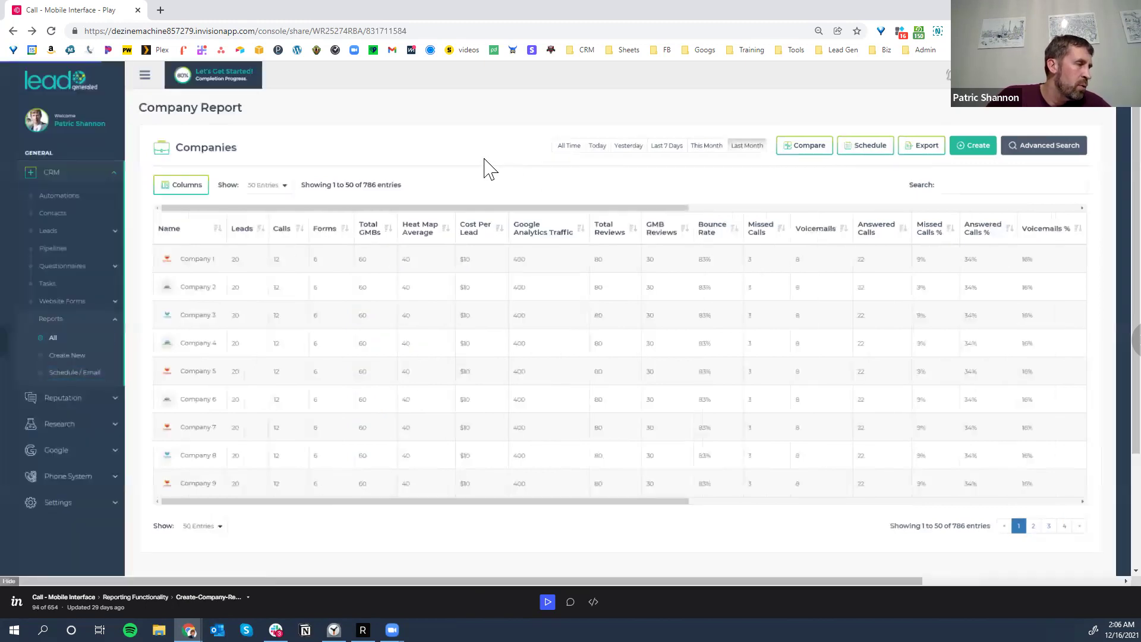
left_click(484, 166)
key("alt+Left")
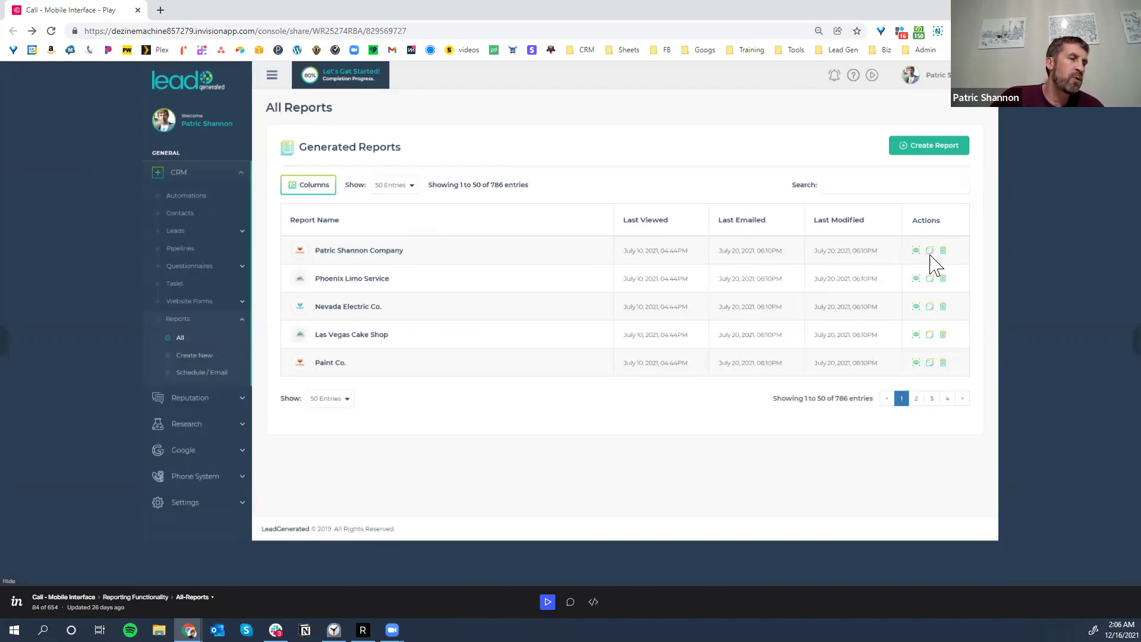
Create a new report using the GMBs report type
left_click(870, 171)
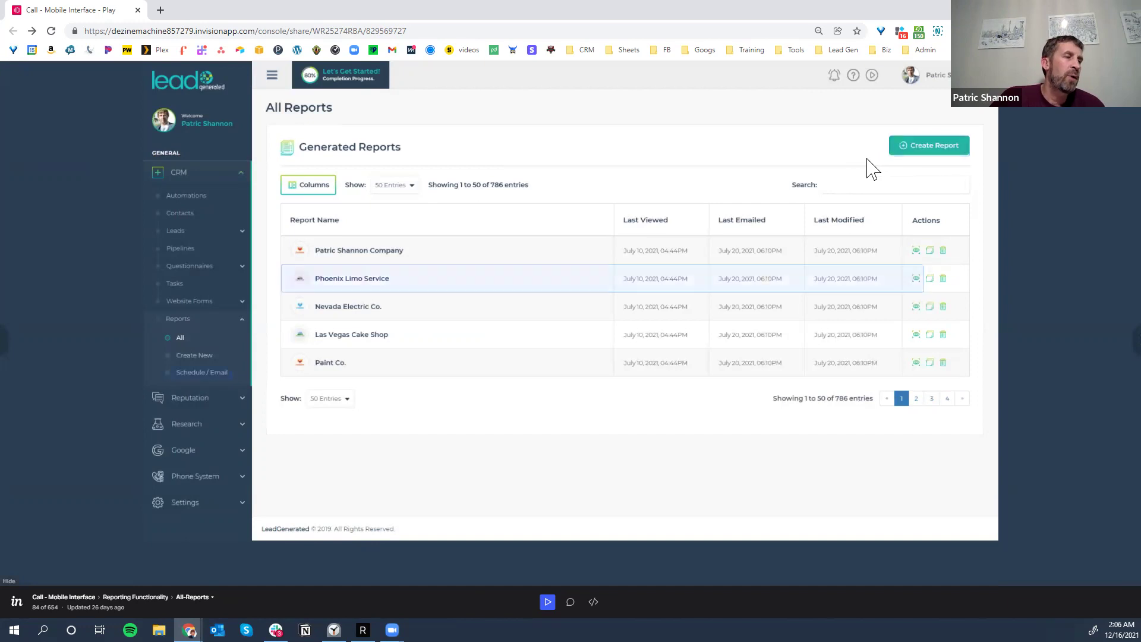
left_click(921, 148)
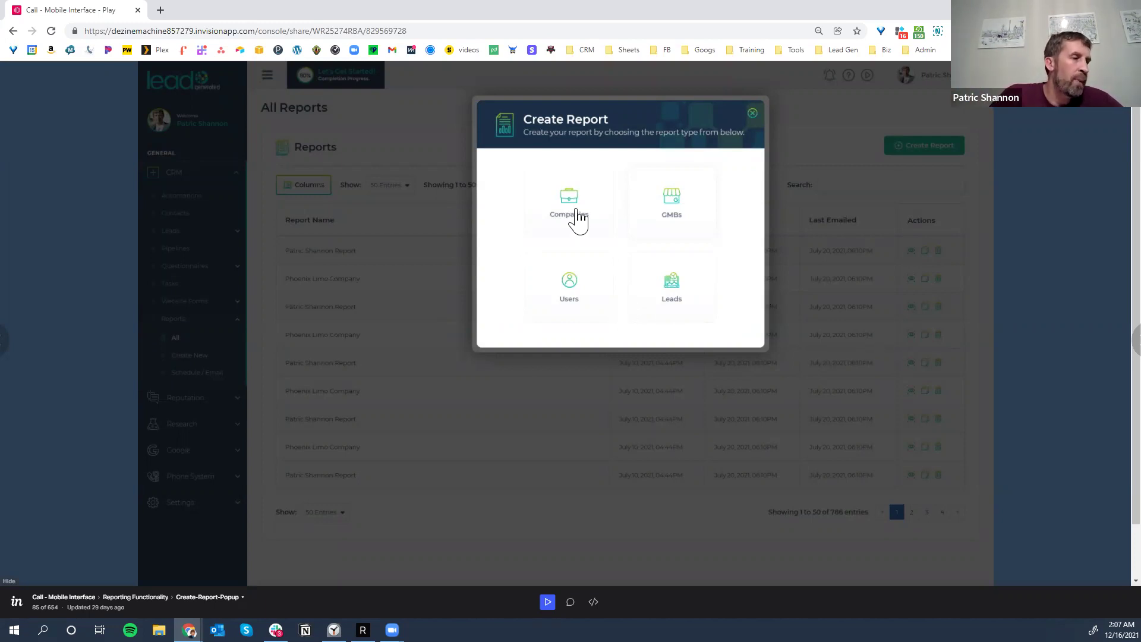
left_click(688, 235)
Look across the GMB report's columns through to Map Views
left_click_drag(305, 578, 191, 582)
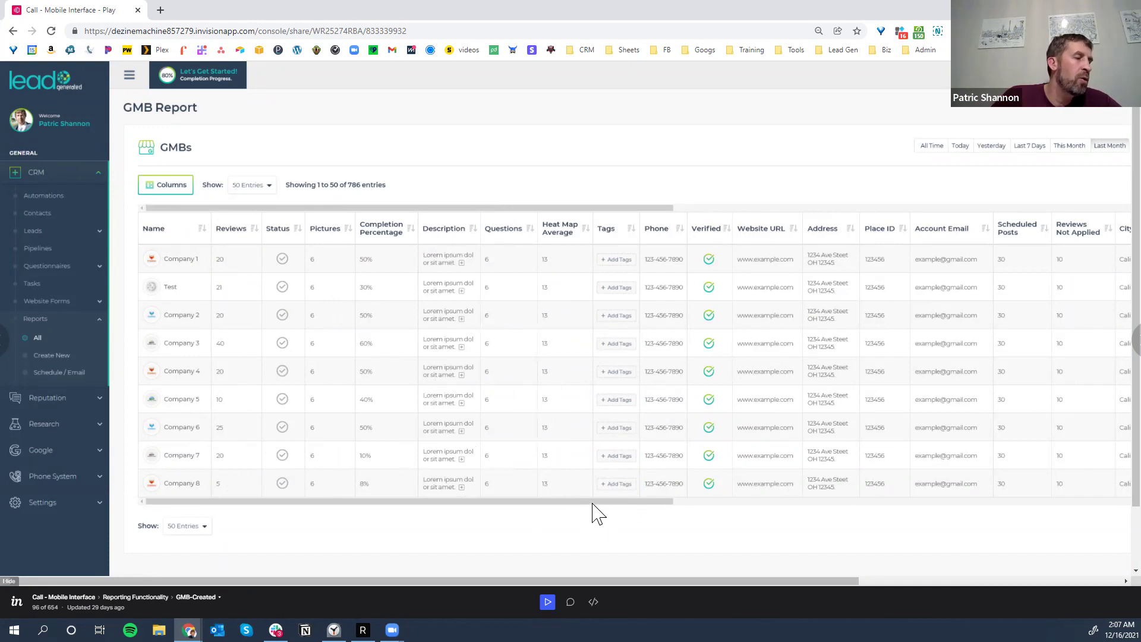
left_click_drag(616, 580, 945, 563)
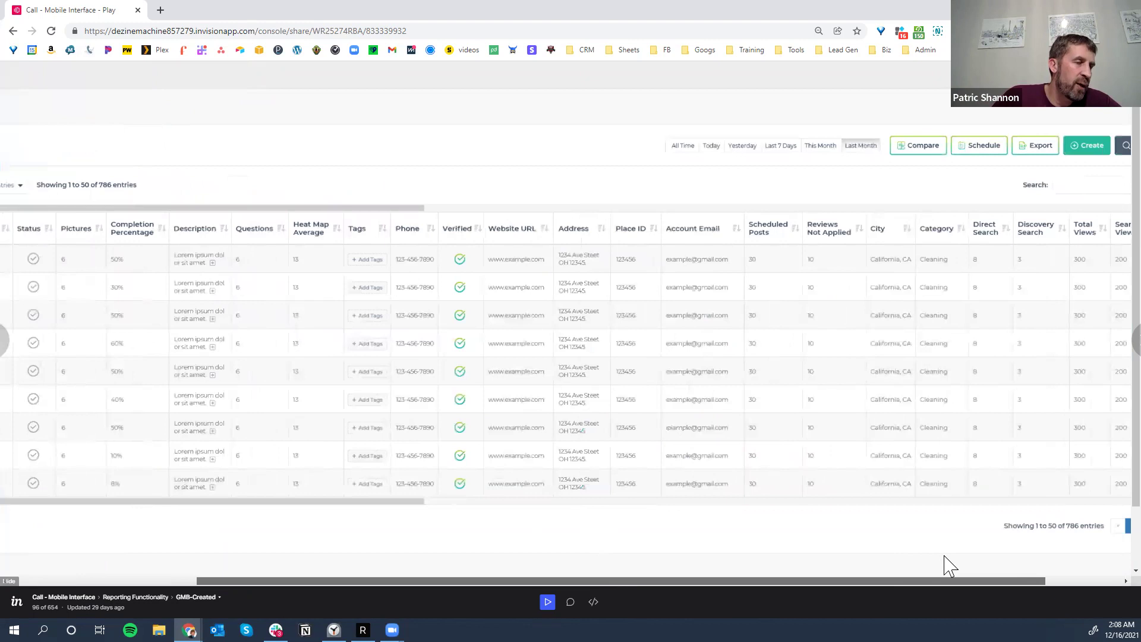
left_click_drag(954, 517, 915, 490)
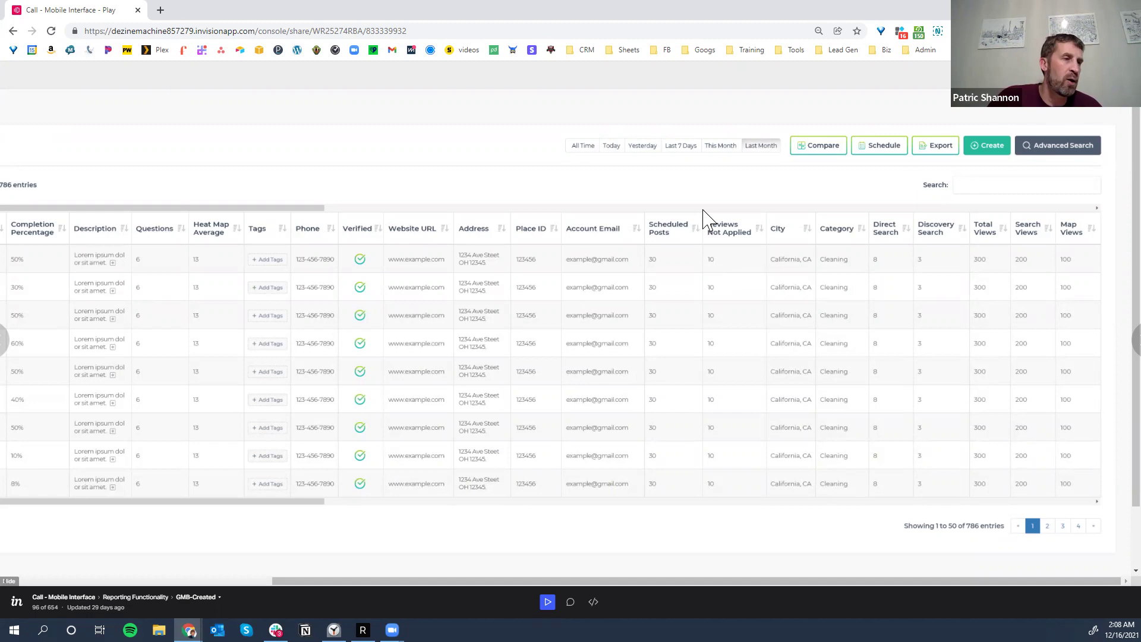
Open the report comparison options and choose Leads and Calls as the metrics to compare
left_click(864, 168)
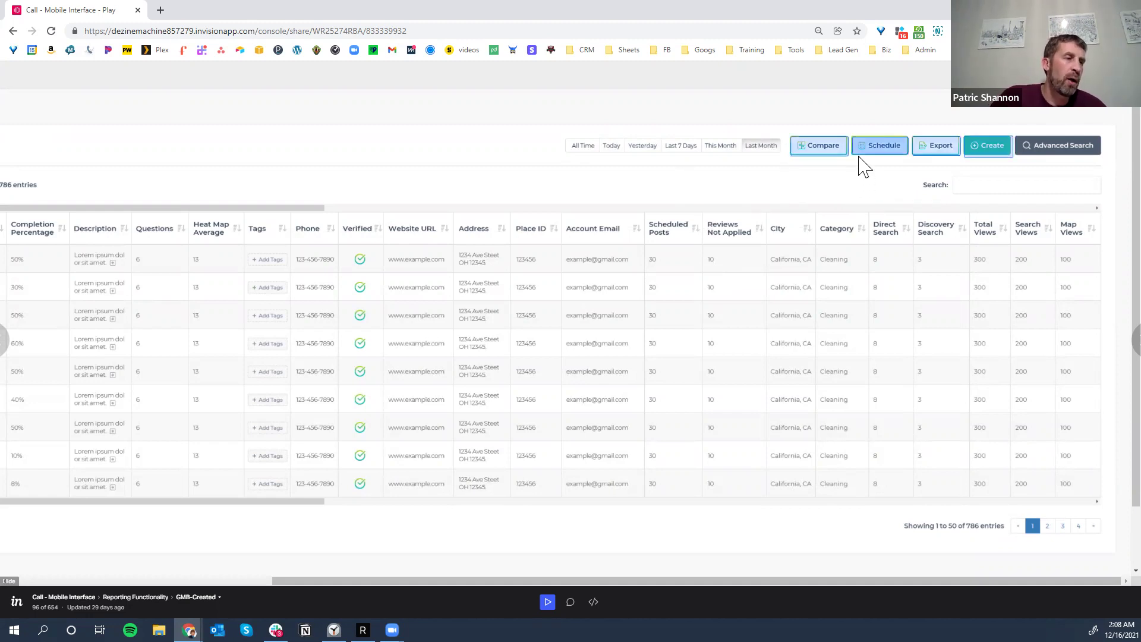
left_click(830, 153)
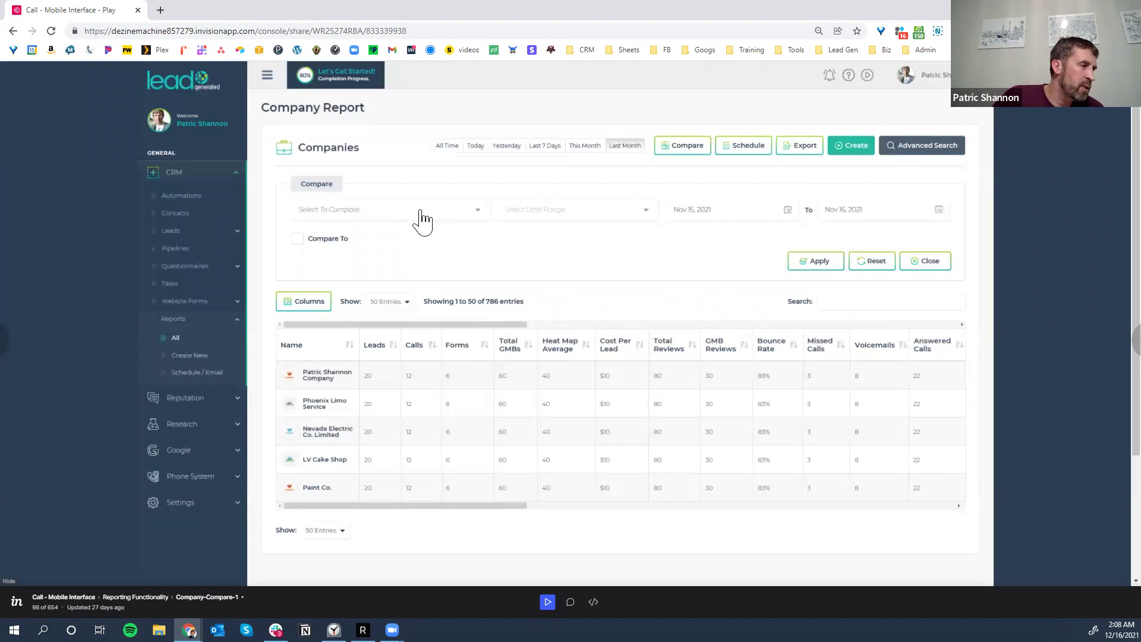
left_click(482, 223)
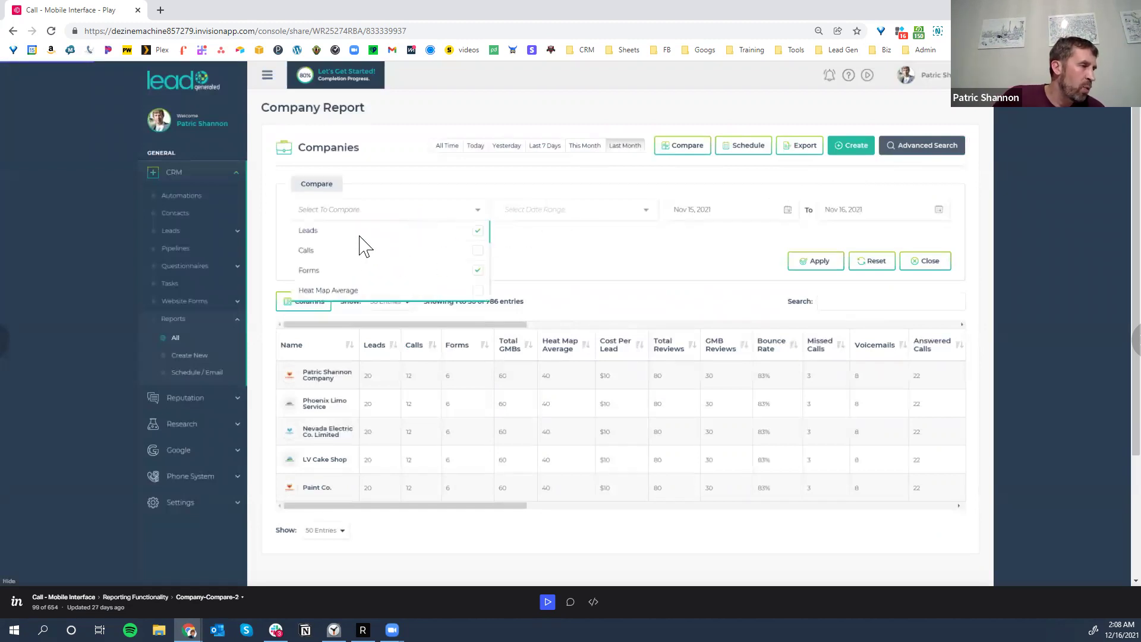
left_click(478, 232)
left_click(478, 253)
left_click(330, 251)
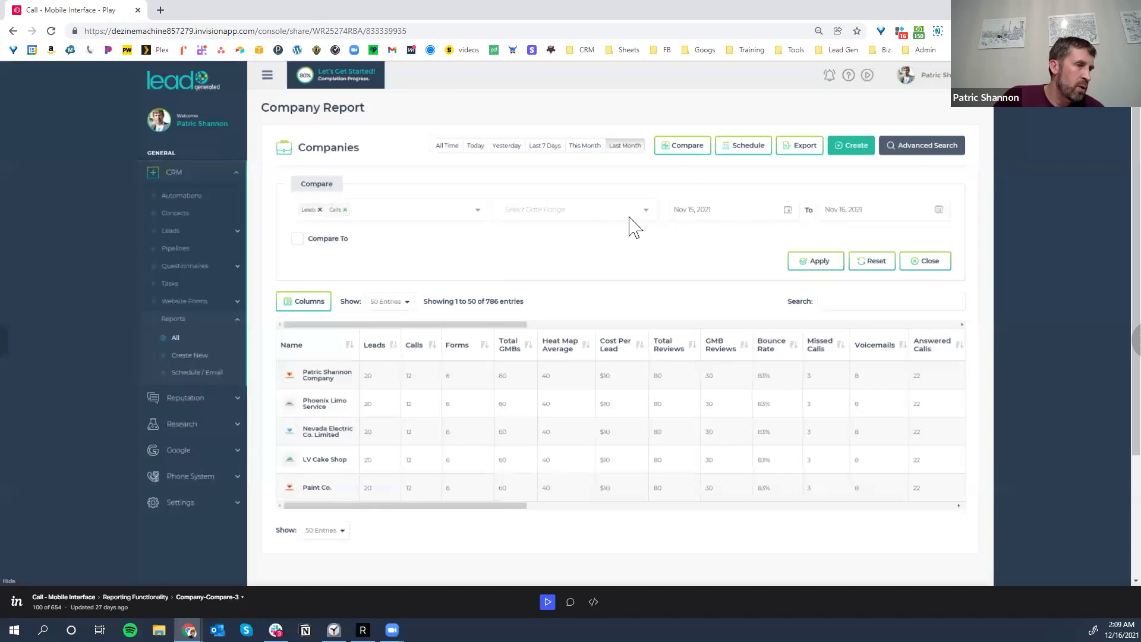
left_click(492, 216)
left_click(545, 265)
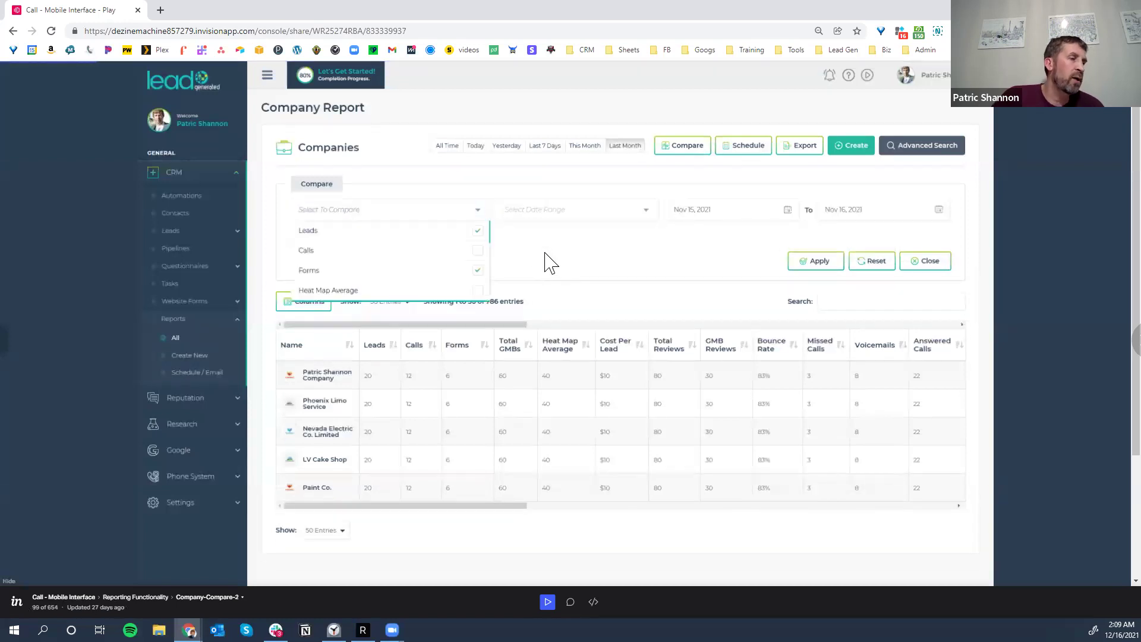
left_click(481, 235)
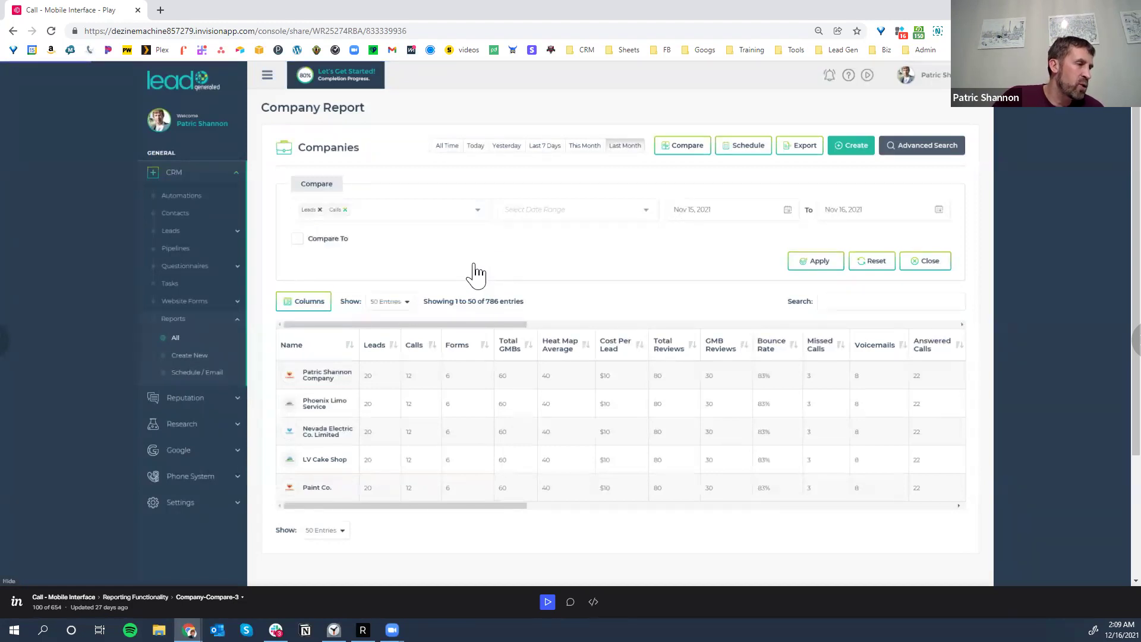
Enable Compare To for a second date range, apply the comparison and review the results for each company
left_click(298, 238)
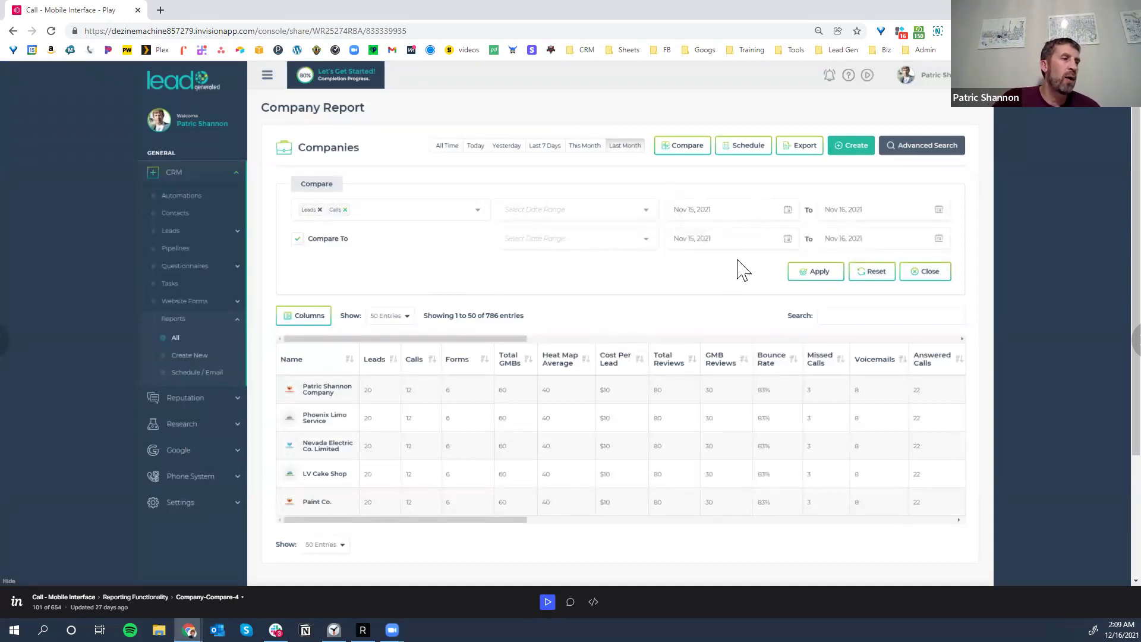
left_click(814, 275)
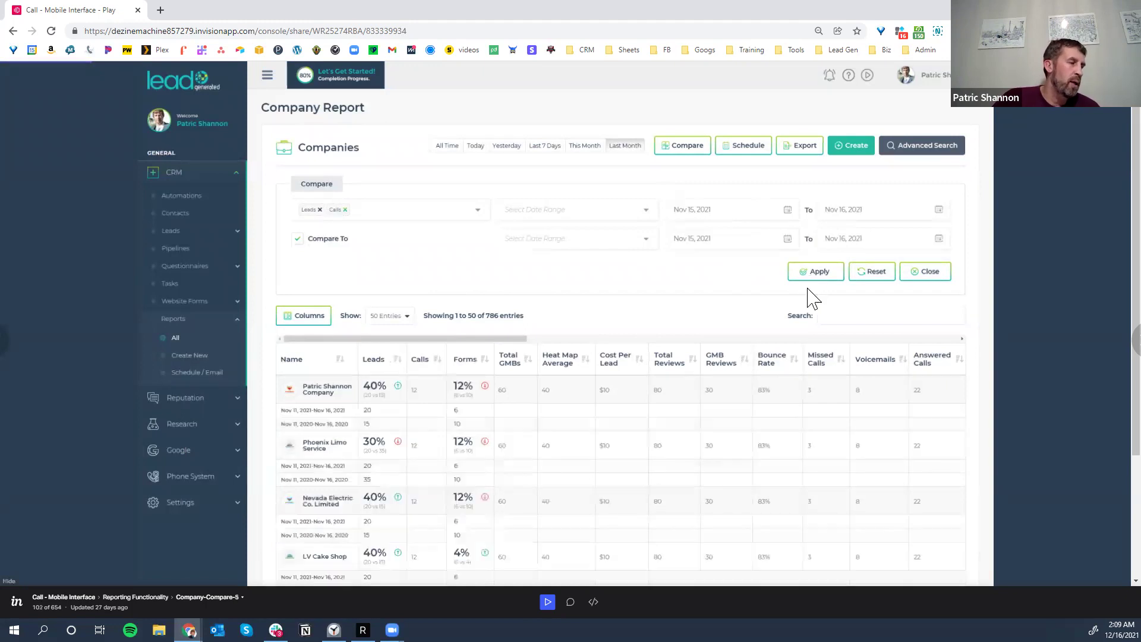
scroll(449, 440, "down", 3)
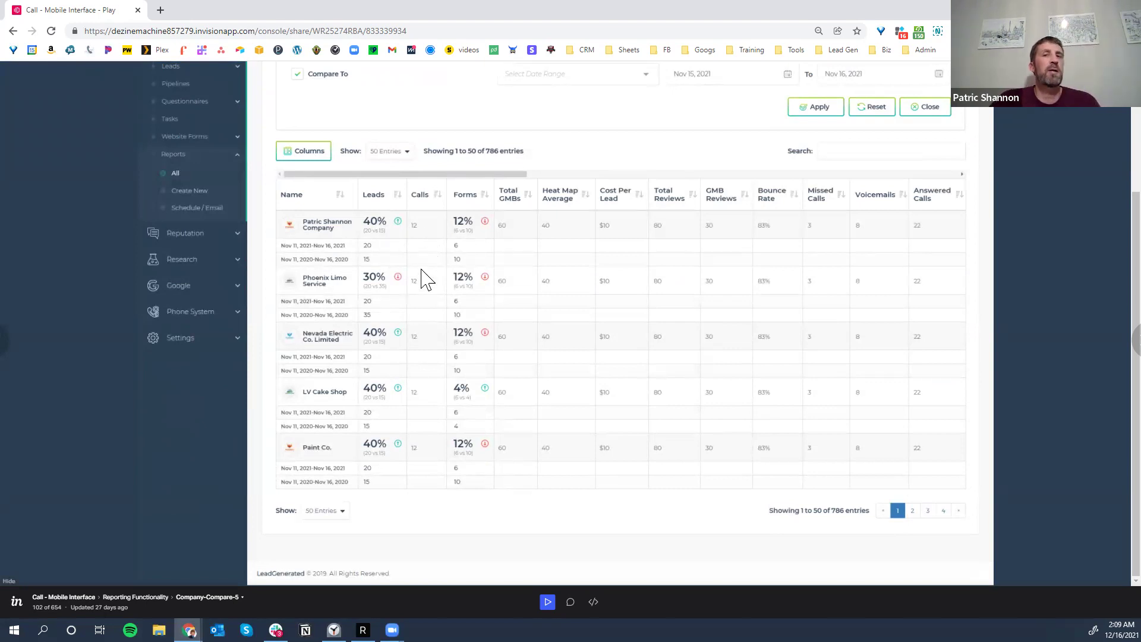
scroll(419, 277, "up", 3)
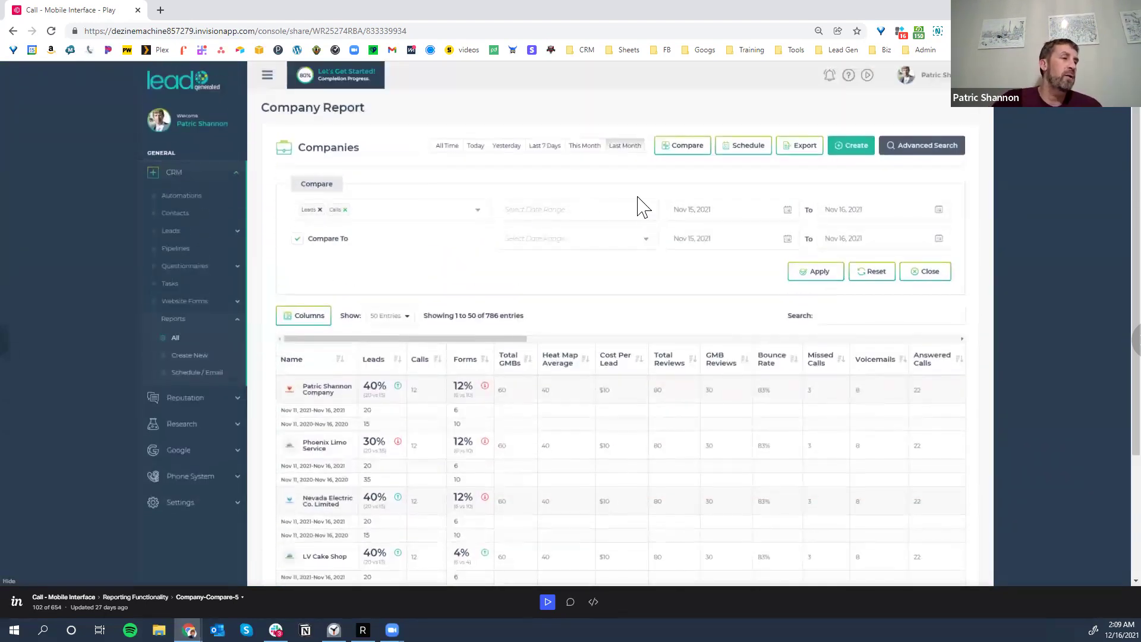
Open the export preview of the comparison report, review its header and company table, and close the preview
left_click(750, 157)
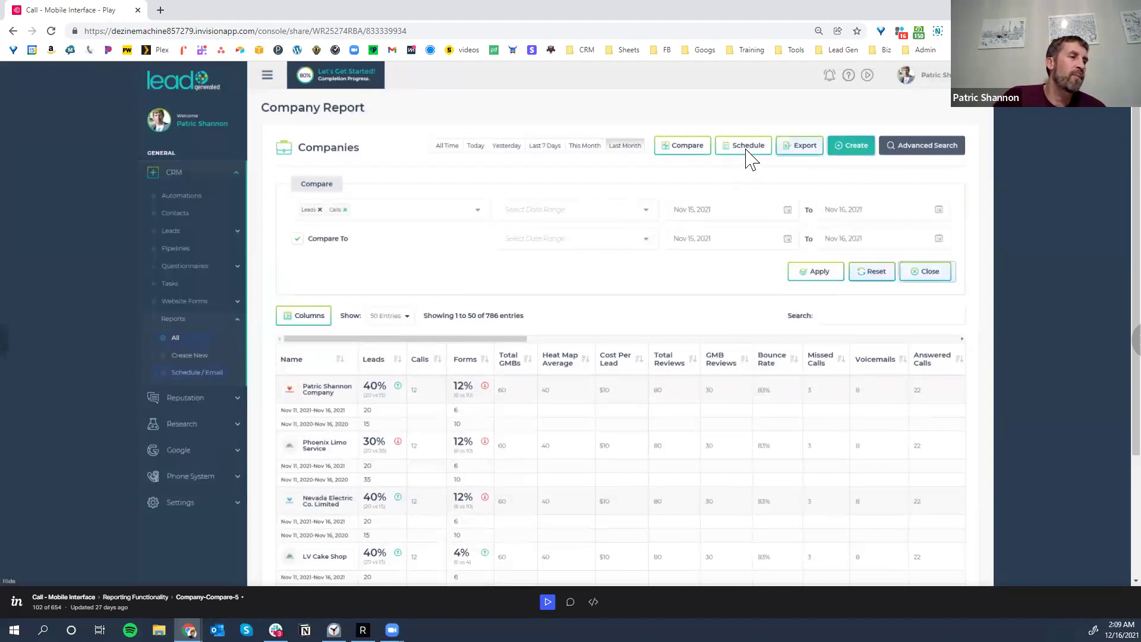
left_click(794, 161)
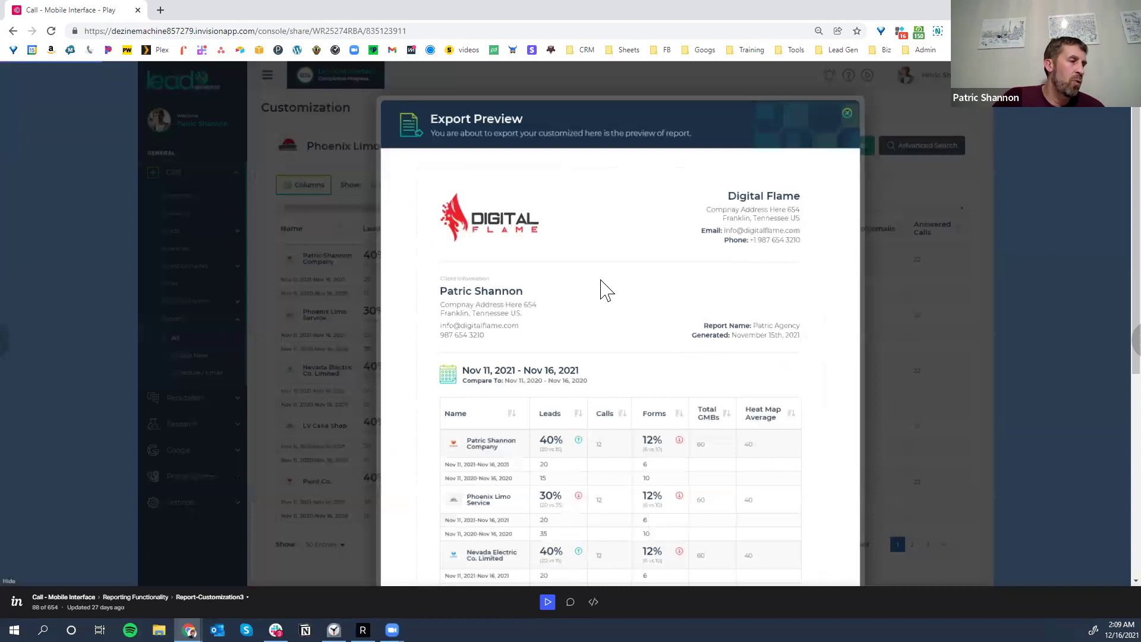
scroll(576, 413, "down", 1)
scroll(579, 388, "down", 1)
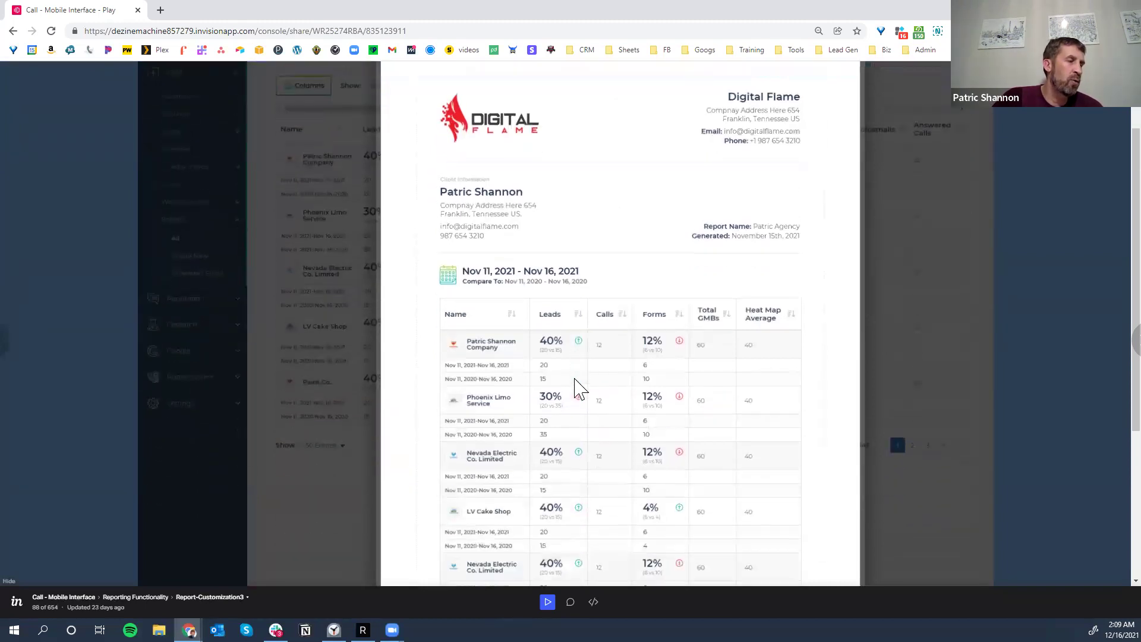
scroll(578, 387, "down", 1)
scroll(577, 386, "up", 2)
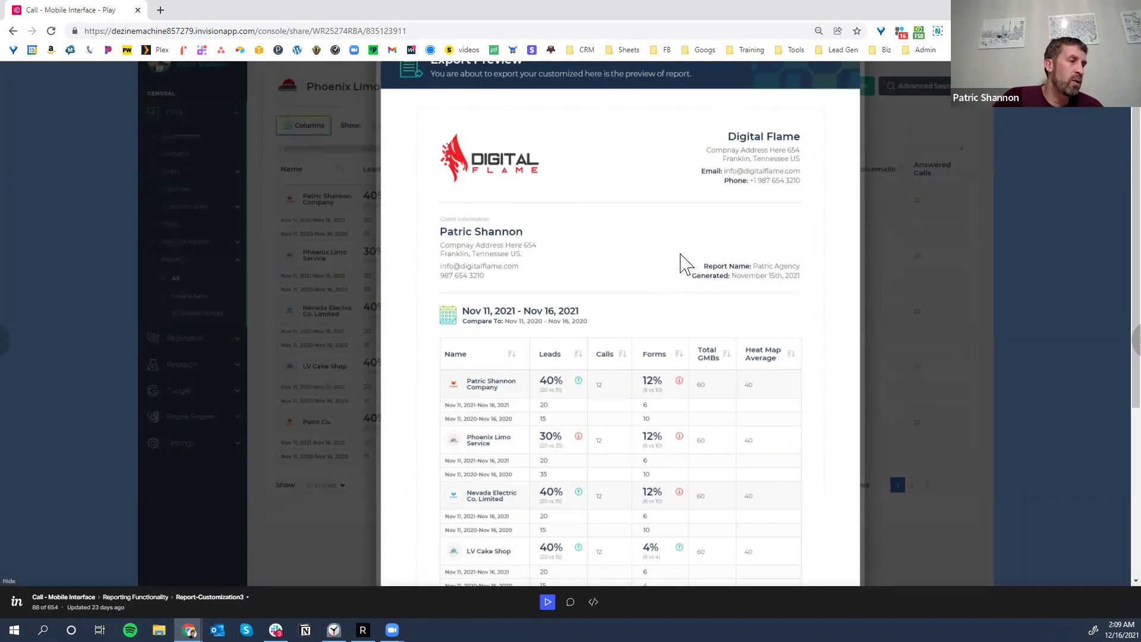
scroll(862, 255, "up", 2)
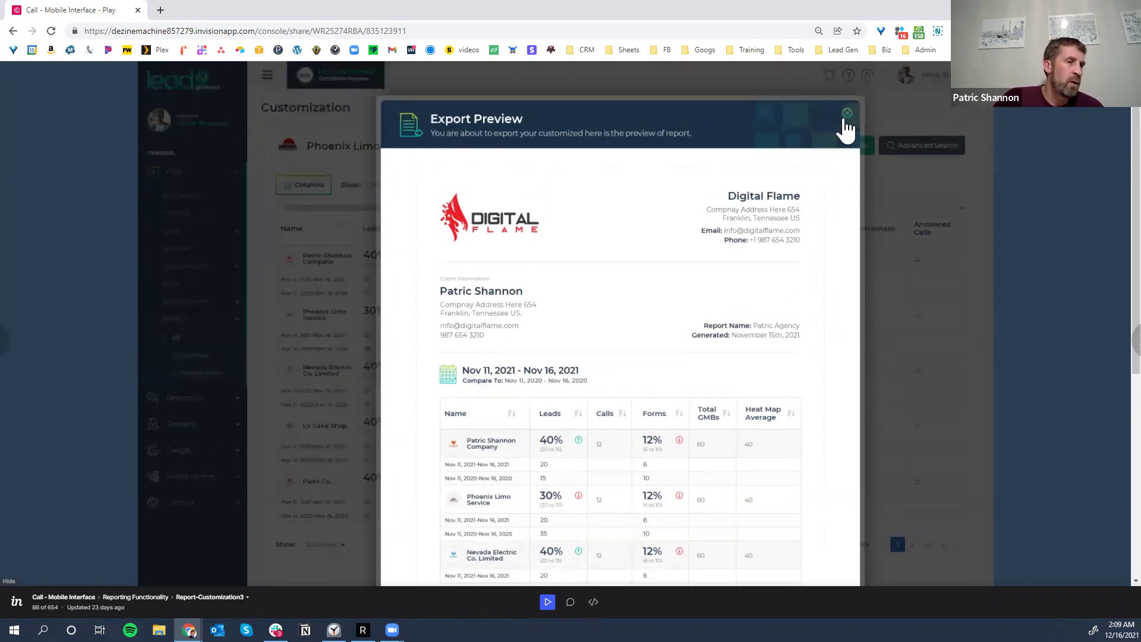
left_click(872, 201)
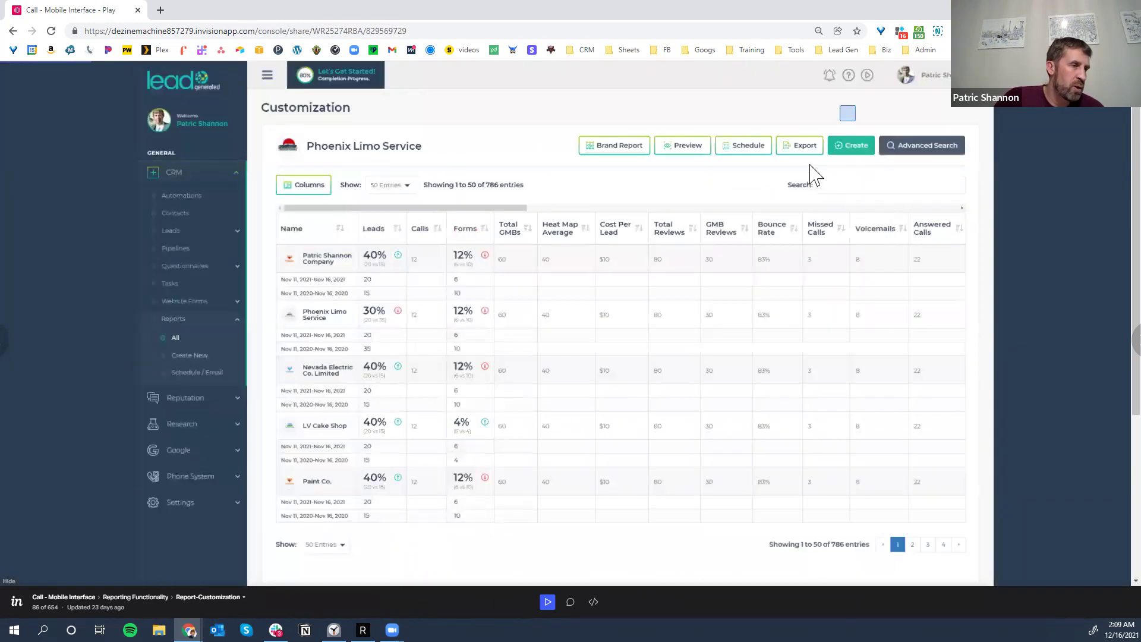
Open the report's schedule form and enable Emails and Send report to other users
left_click(745, 150)
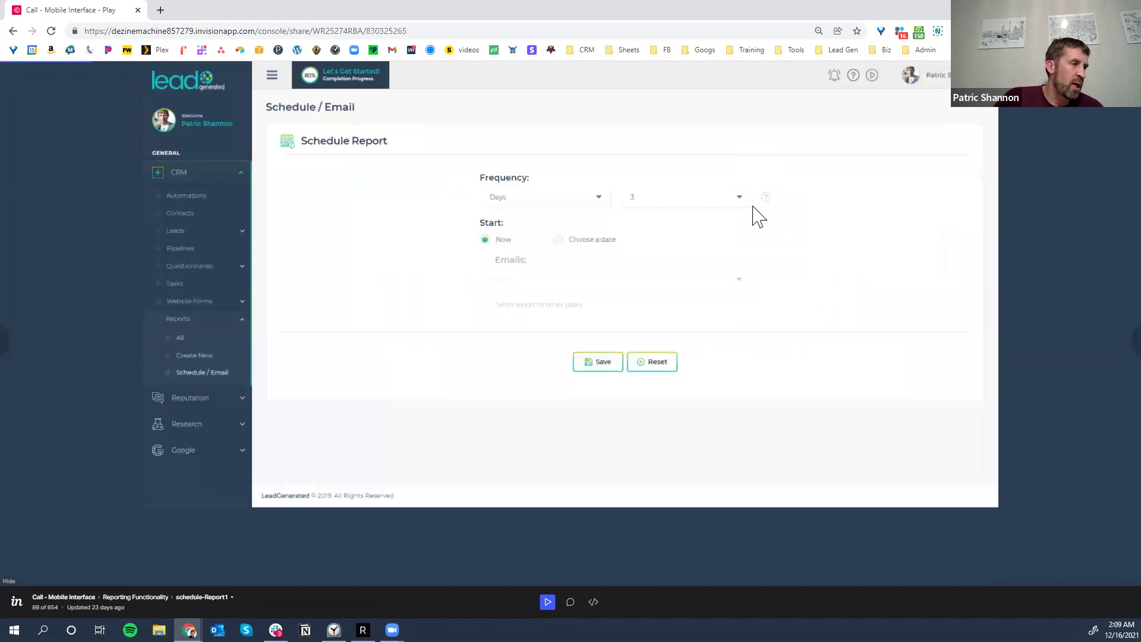
left_click(651, 203)
left_click(602, 208)
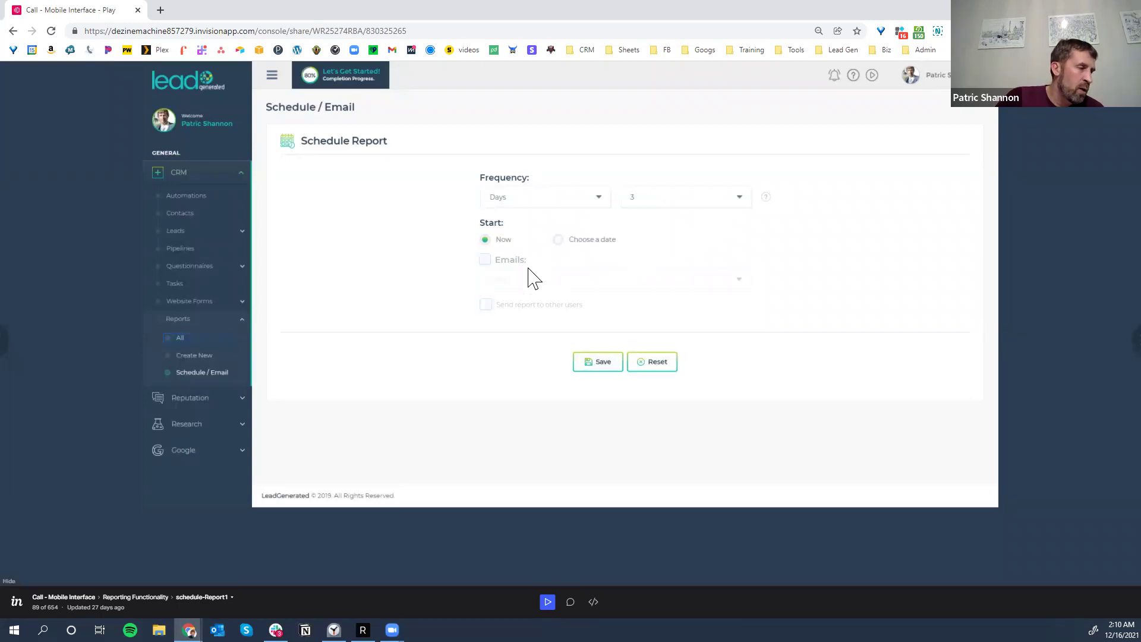
left_click(489, 261)
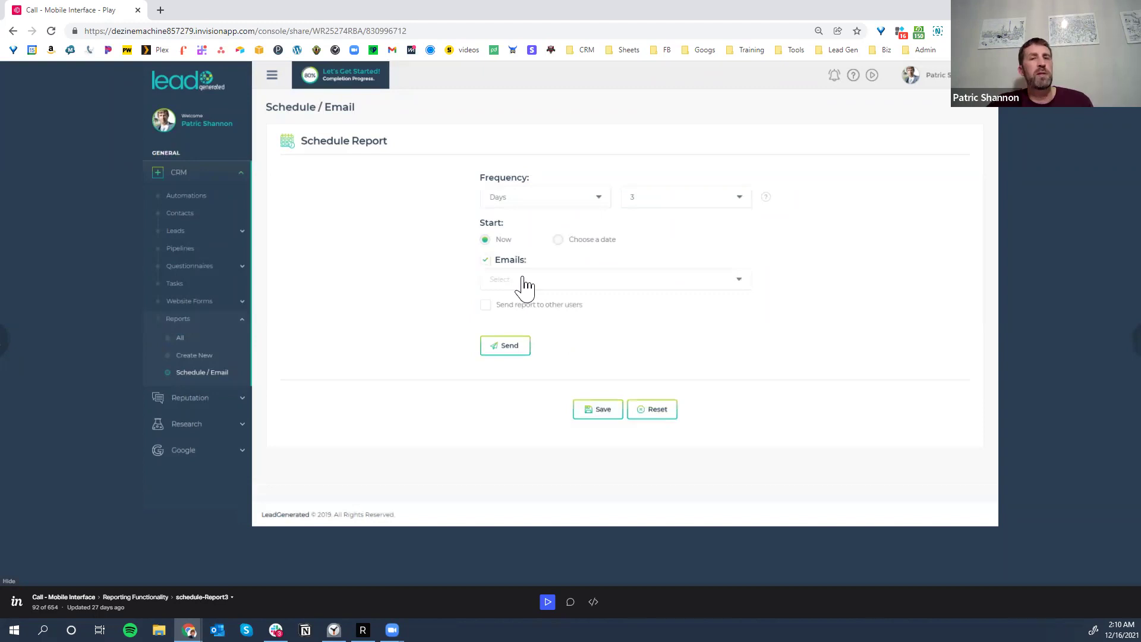
left_click(486, 306)
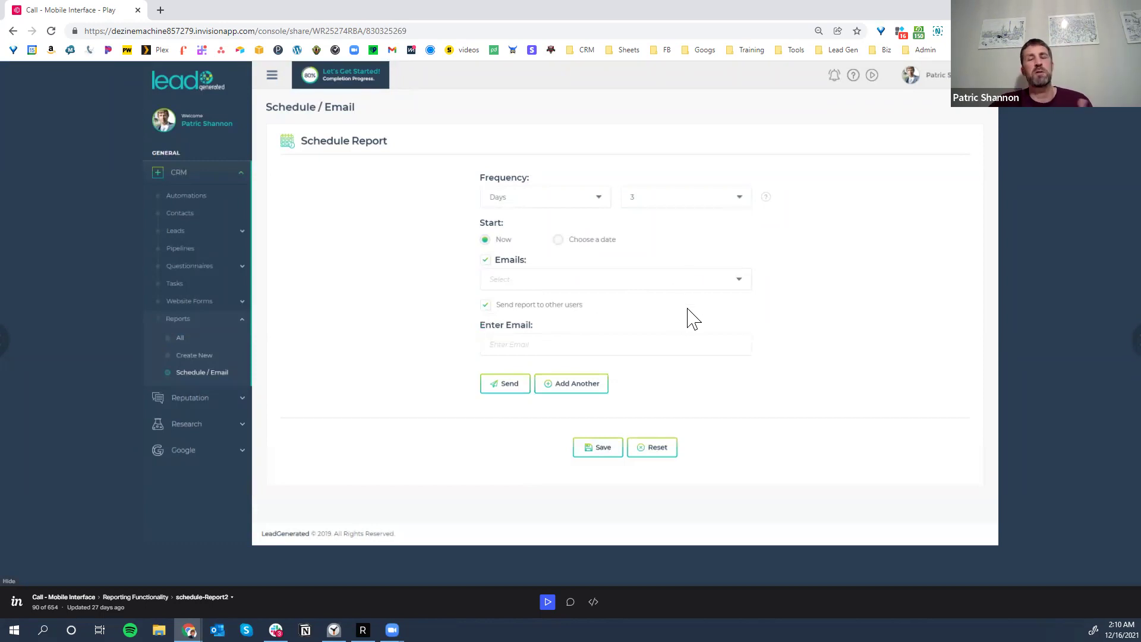
Leave the schedule form for the customized Phoenix Limo Service report and open the report type choice for a new report
left_click(552, 265)
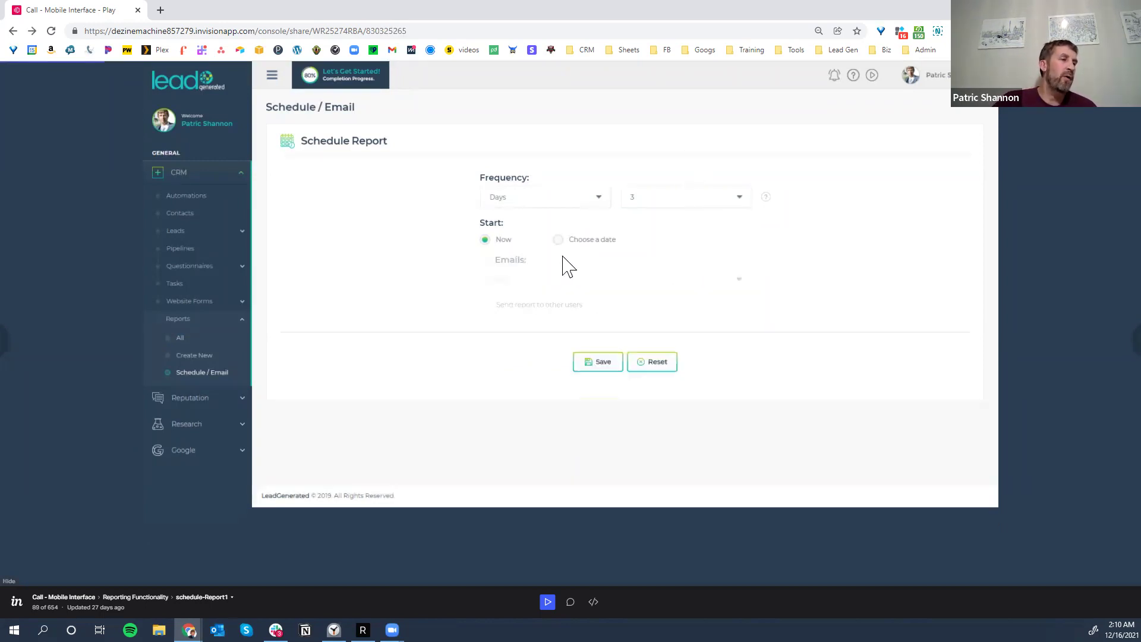
left_click(562, 264)
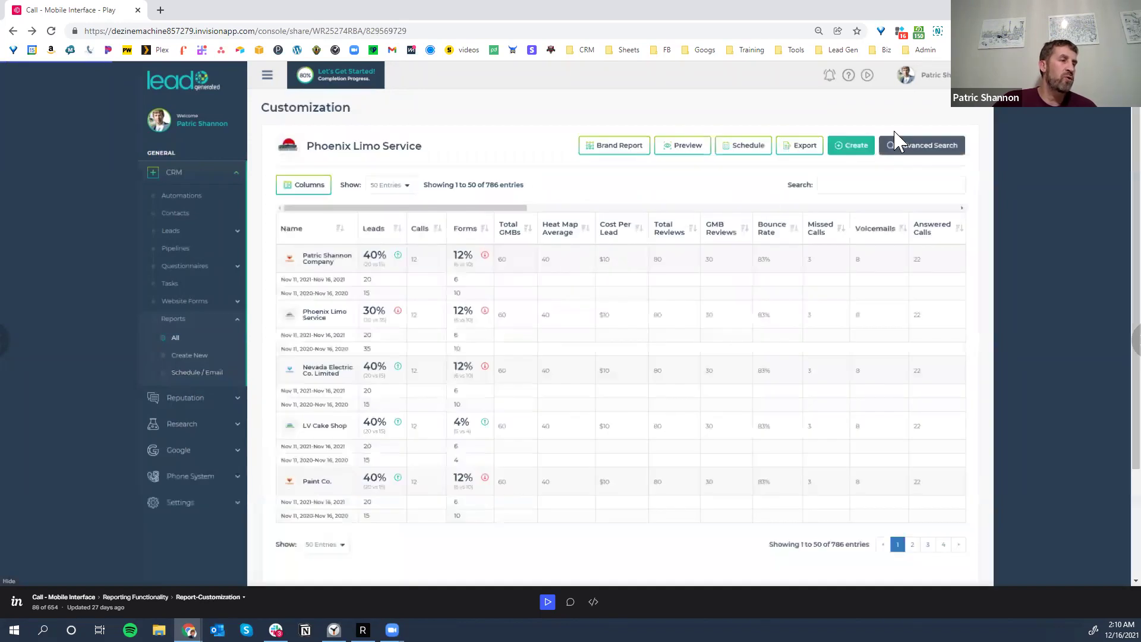
left_click(850, 148)
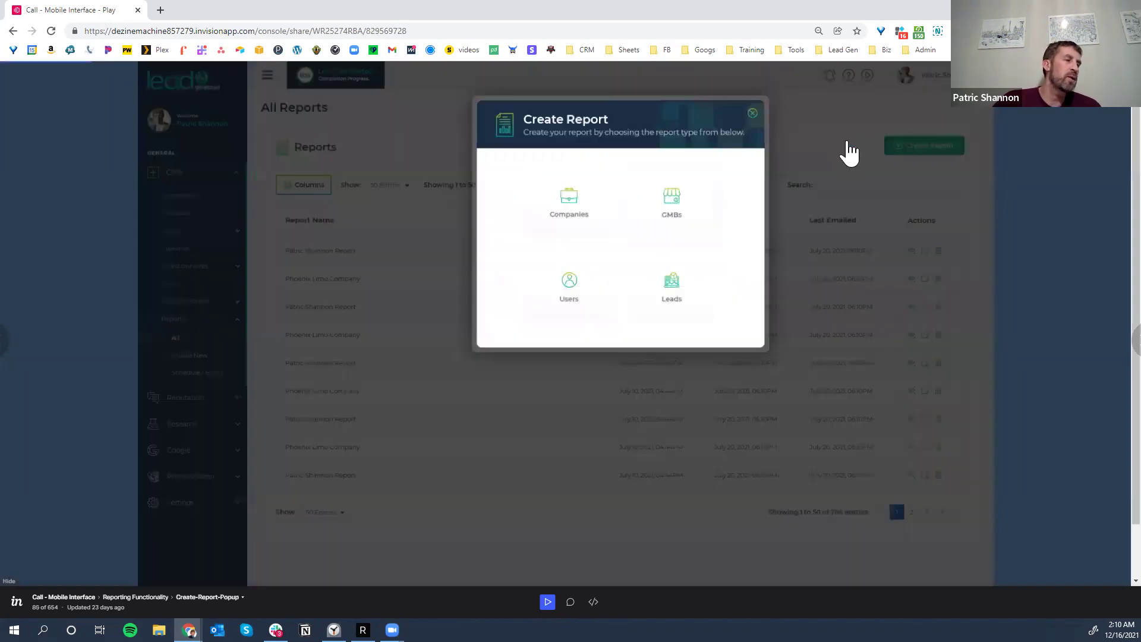